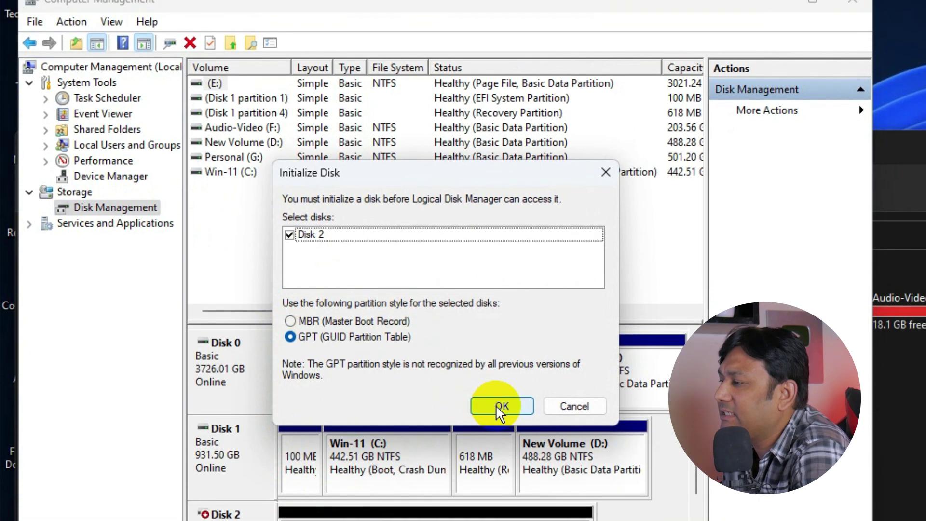
- Initialize Disk 2 with the GPT partition style, and close Computer Management and File Explorer
{"action": "left_click", "coordinate": [499, 382]}
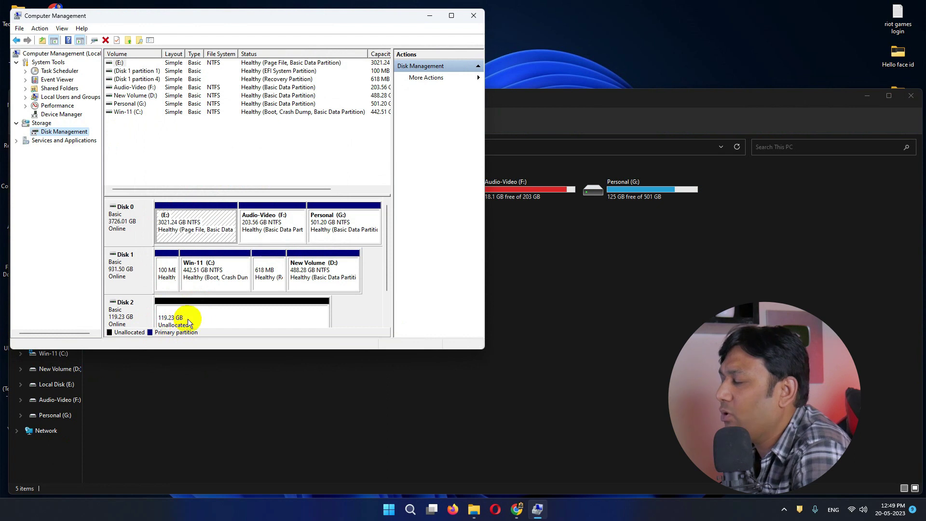
{"action": "left_click", "coordinate": [478, 18]}
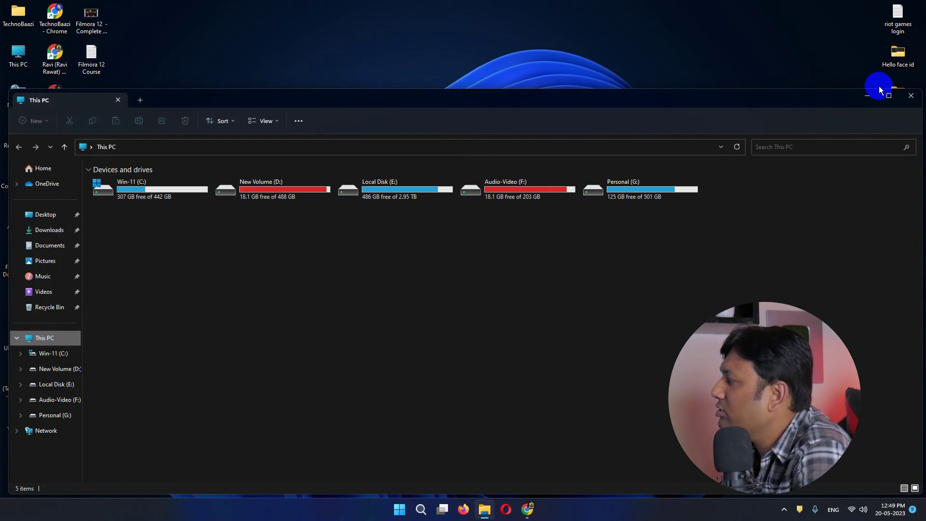
{"action": "left_click", "coordinate": [909, 92]}
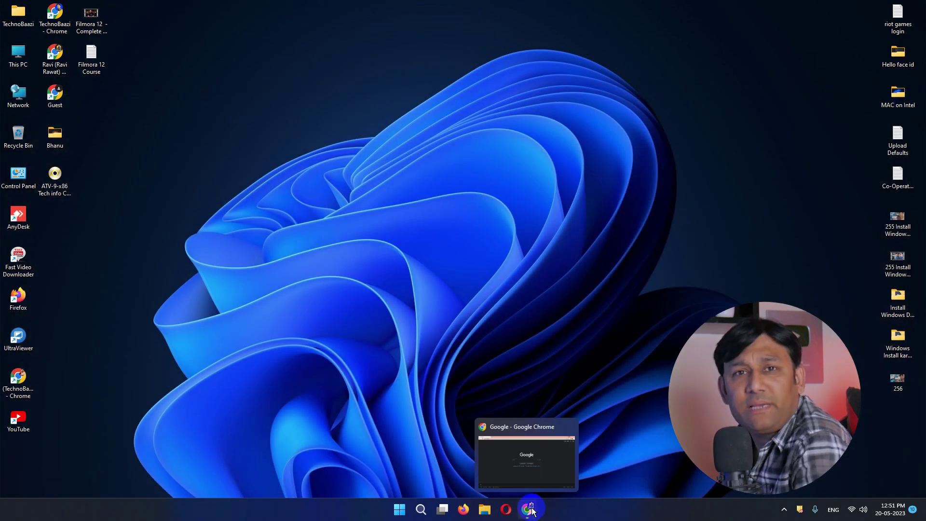
- Switch to Chrome, search Google for hasleo and open the Hasleo Software website
{"action": "left_click", "coordinate": [531, 510]}
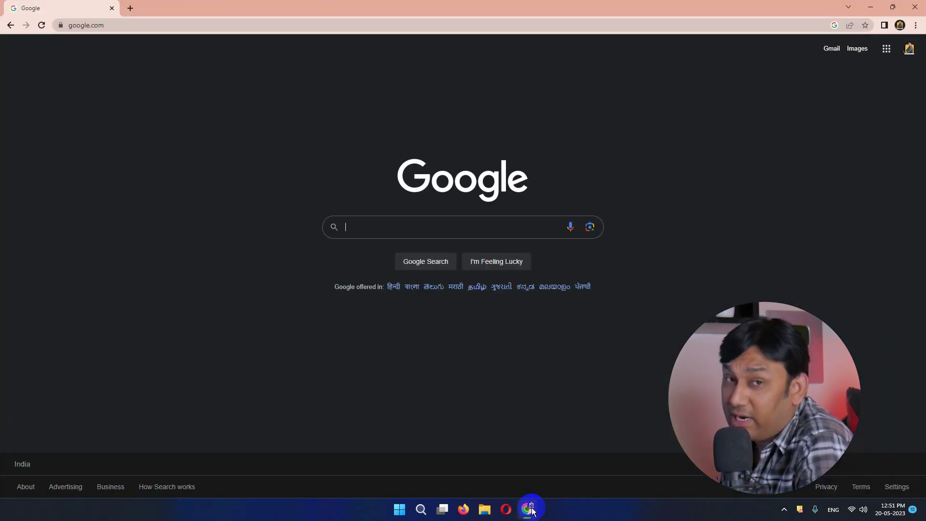
{"action": "left_click", "coordinate": [389, 226]}
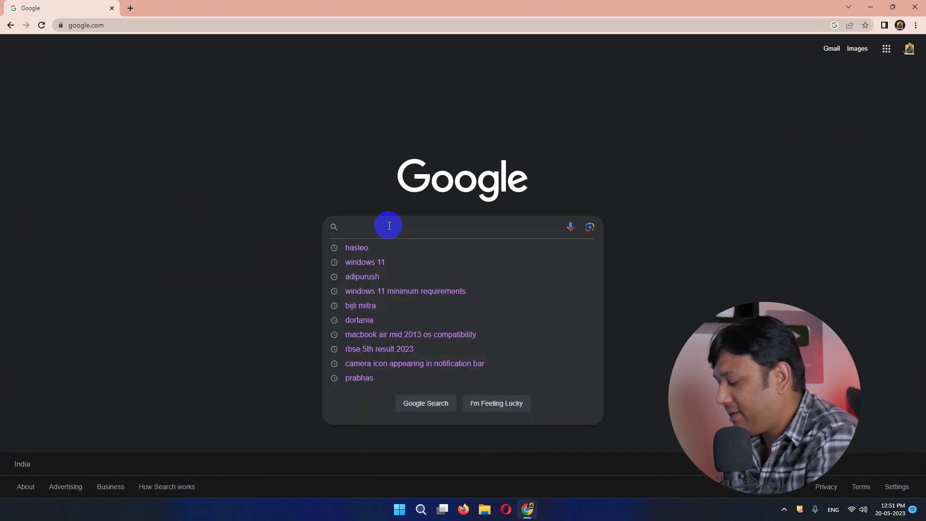
{"action": "left_click", "coordinate": [386, 247]}
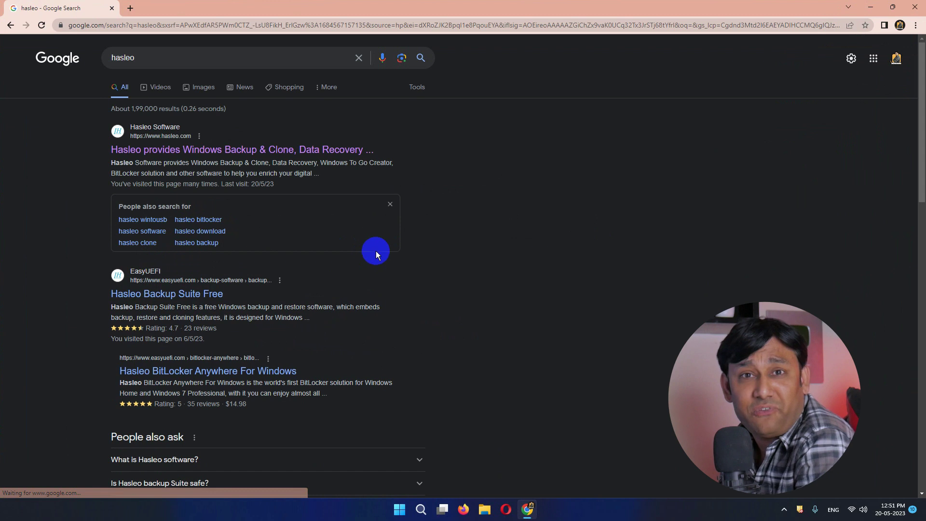
{"action": "left_click", "coordinate": [231, 150]}
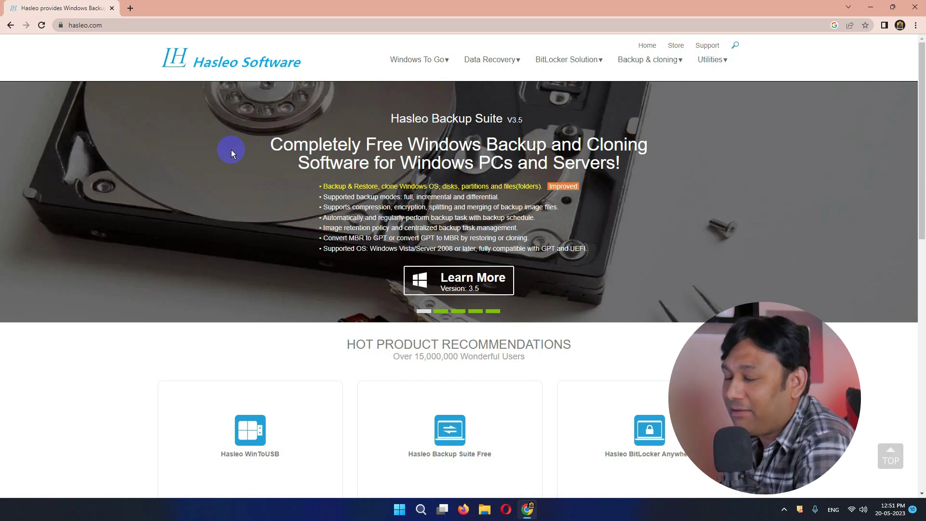
- Open the WinToUSB product page on the Hasleo site and download the free version 7.9 installer
{"action": "mouse_move", "coordinate": [453, 64]}
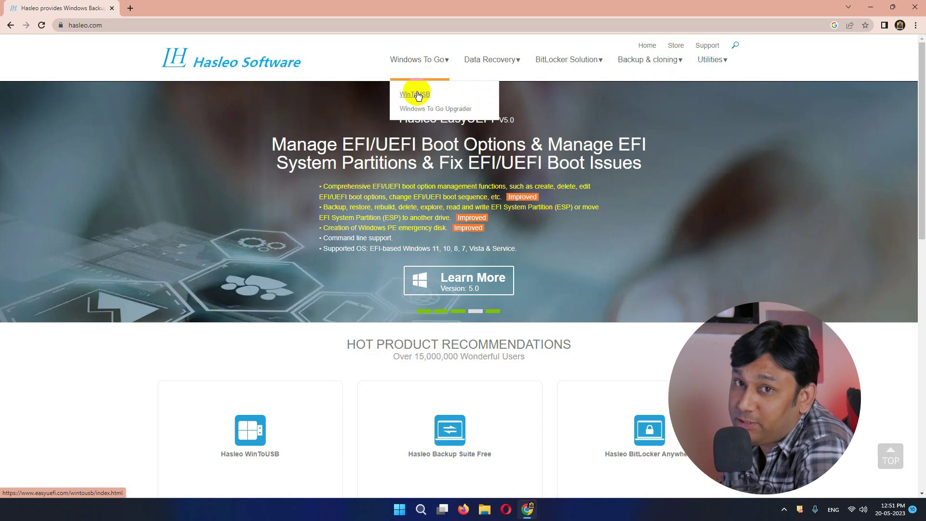
{"action": "left_click", "coordinate": [416, 94]}
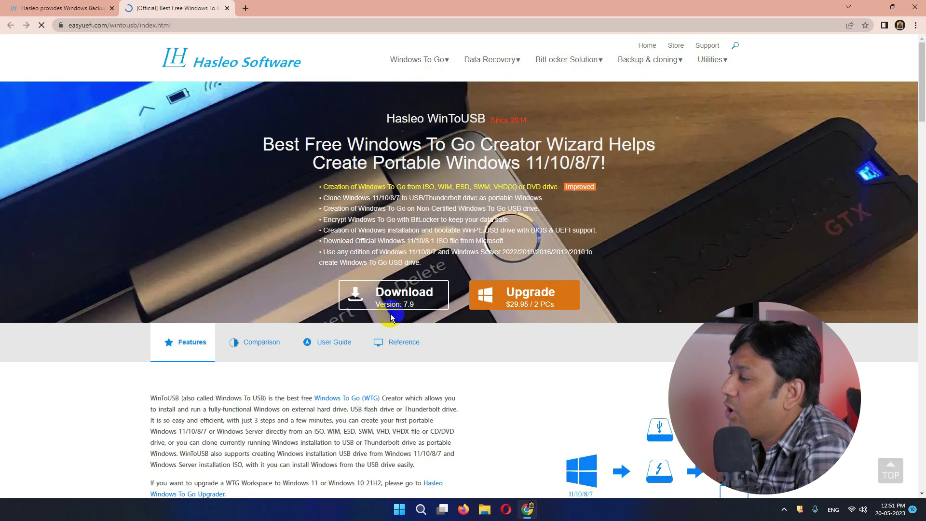
{"action": "left_click", "coordinate": [401, 299]}
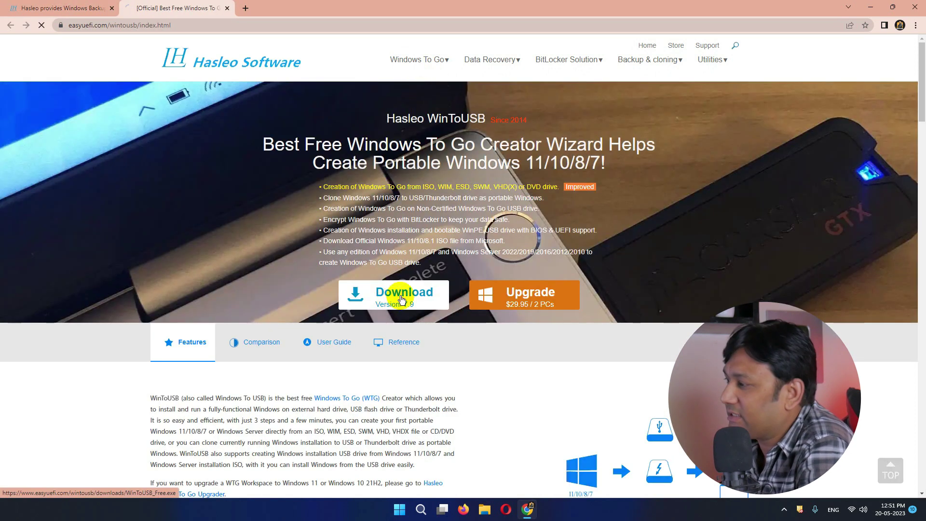
- Search for "windows 10 download" in a new tab and find the Windows 10 installation media section on Microsoft's download page
{"action": "left_click", "coordinate": [245, 8]}
{"action": "type", "text": "windows 10 download"}
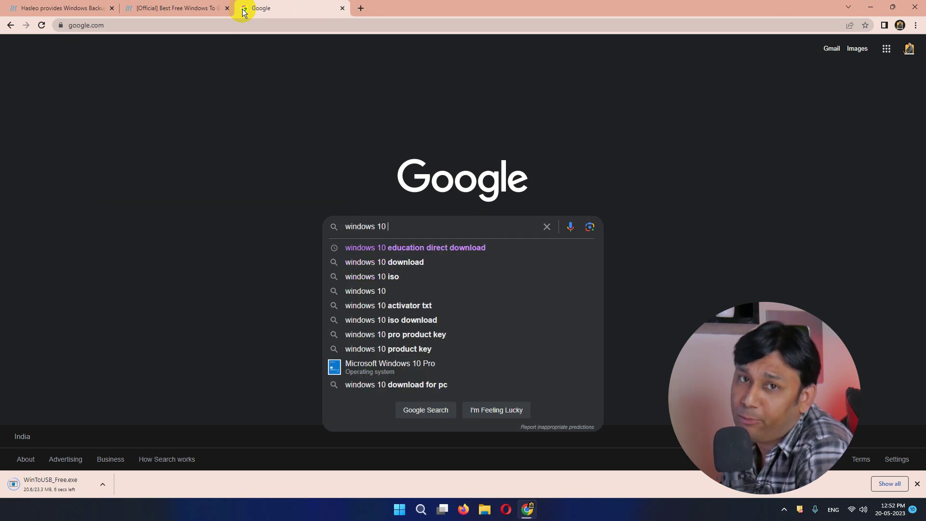
{"action": "key", "text": "Return"}
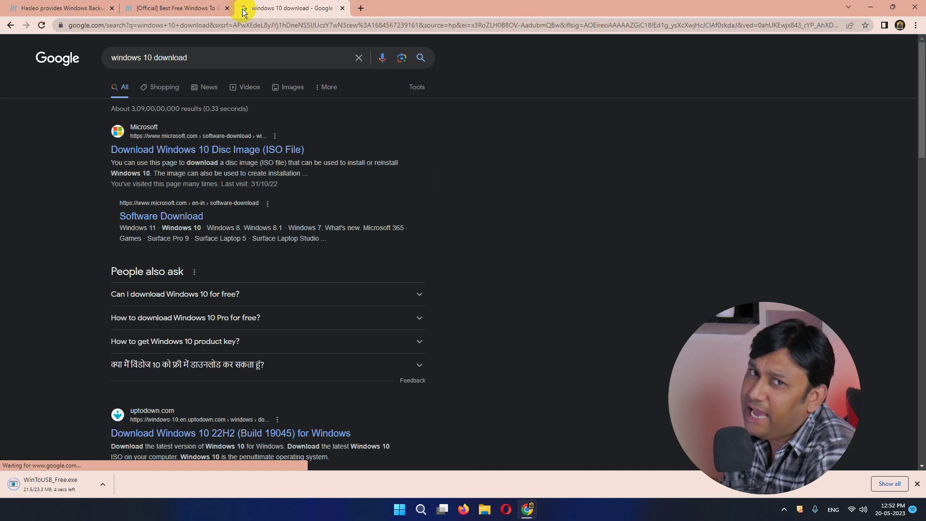
{"action": "left_click", "coordinate": [222, 152]}
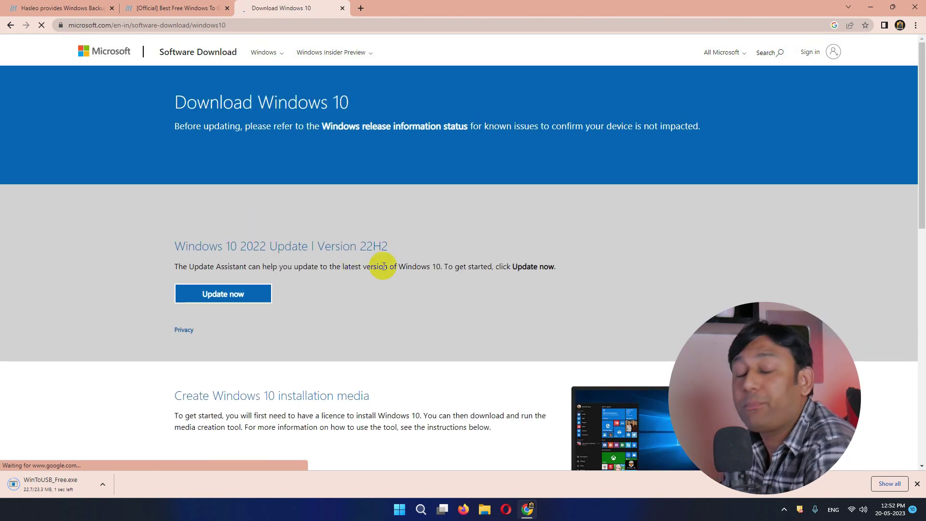
{"action": "scroll", "coordinate": [389, 259], "scroll_direction": "down", "scroll_amount": 5}
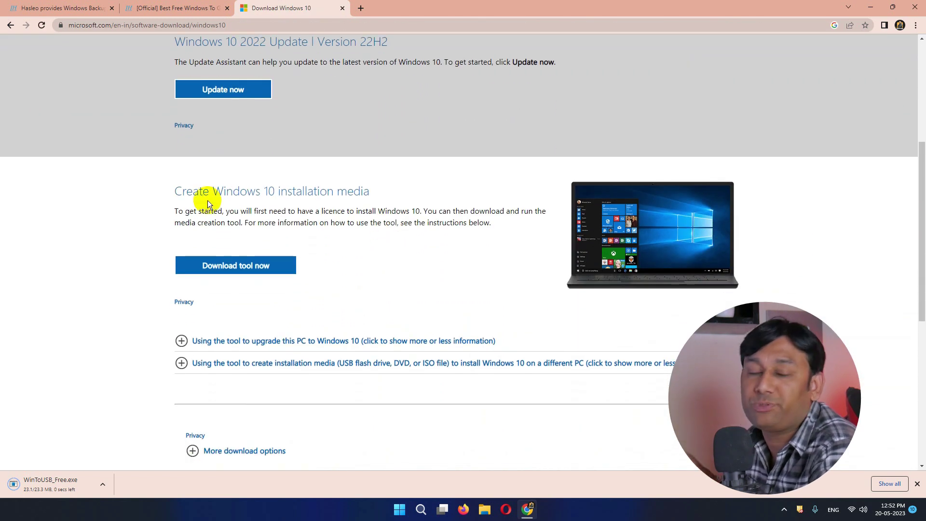
{"action": "left_click_drag", "start_coordinate": [176, 190], "coordinate": [405, 194]}
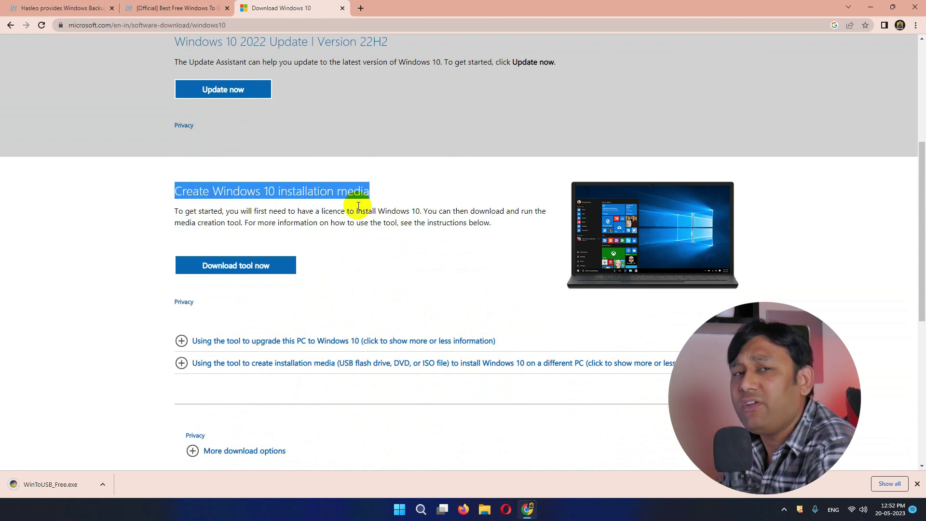
{"action": "left_click", "coordinate": [340, 282]}
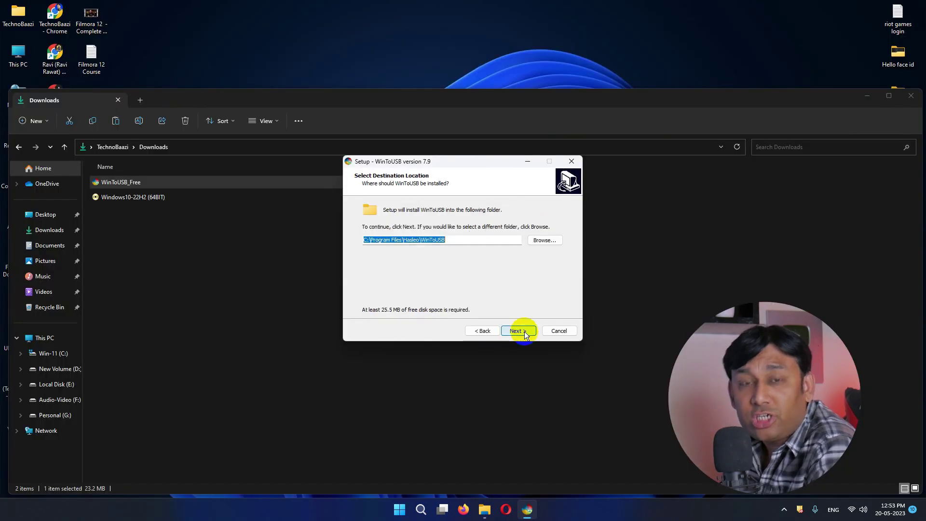
- Install WinToUSB 7.9 in its default folder and launch it with permission to make changes, dismissing the user guide page
{"action": "left_click", "coordinate": [519, 331]}
{"action": "left_click", "coordinate": [514, 330]}
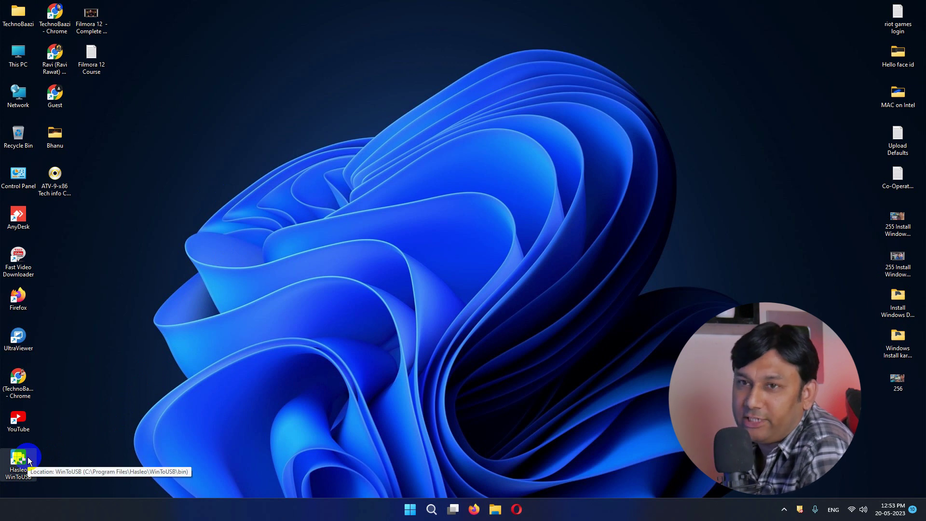
{"action": "double_click", "coordinate": [20, 457]}
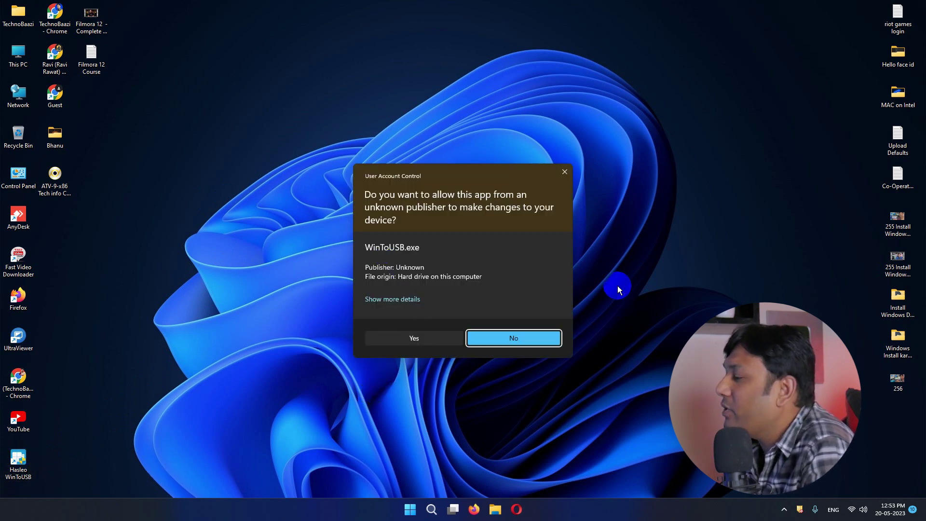
{"action": "left_click", "coordinate": [424, 337]}
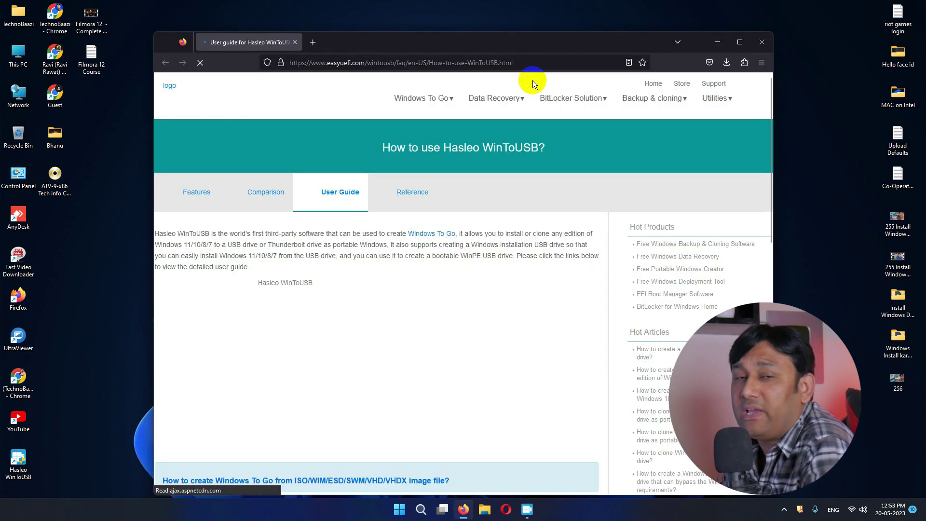
{"action": "left_click", "coordinate": [762, 42]}
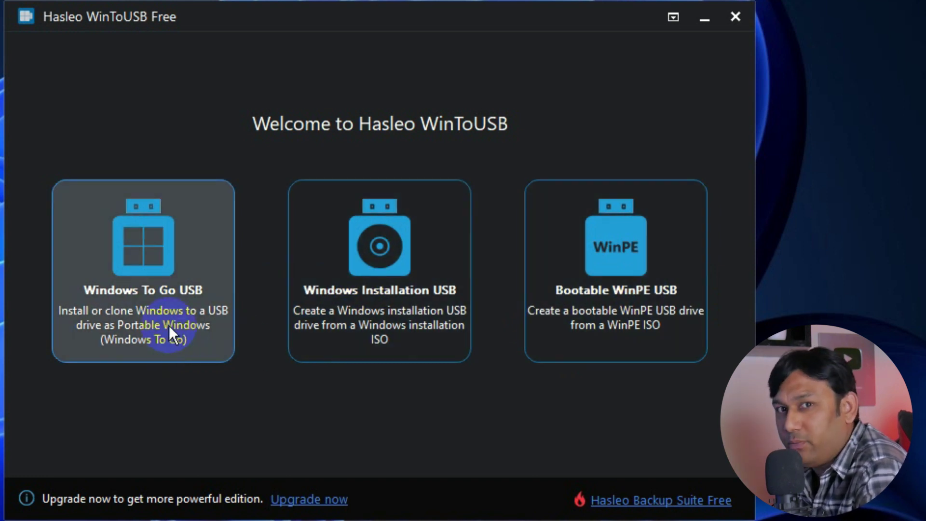
- Examine which Windows versions the Windows To Go source options offer for ISO download, and return to the welcome screen
{"action": "left_click", "coordinate": [164, 253]}
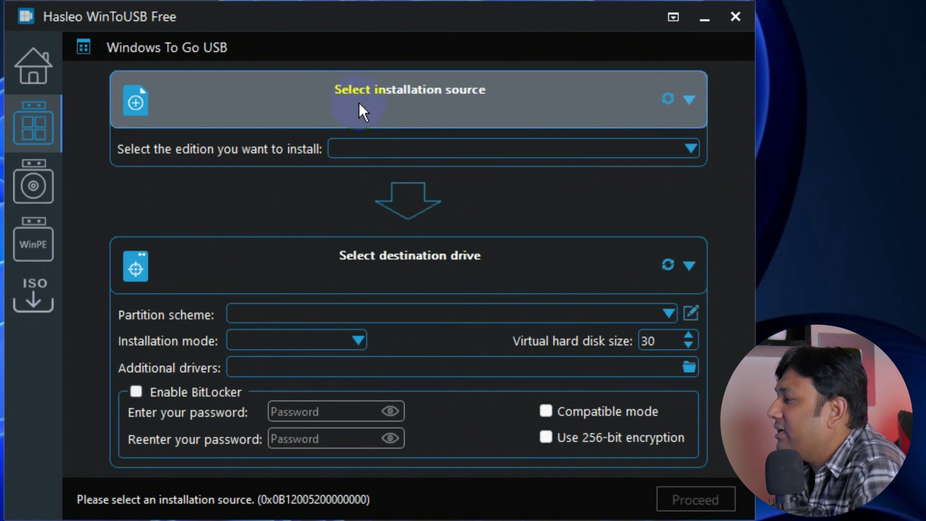
{"action": "left_click", "coordinate": [570, 99]}
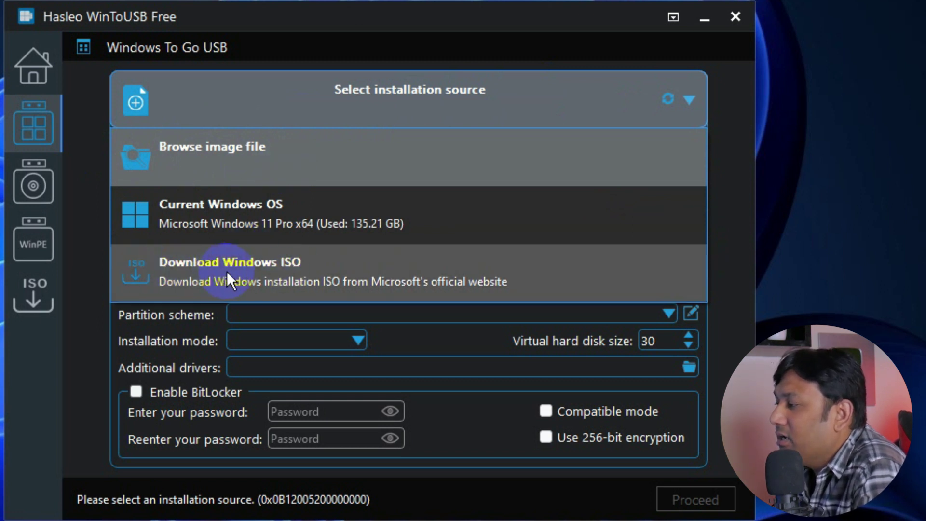
{"action": "left_click", "coordinate": [296, 274]}
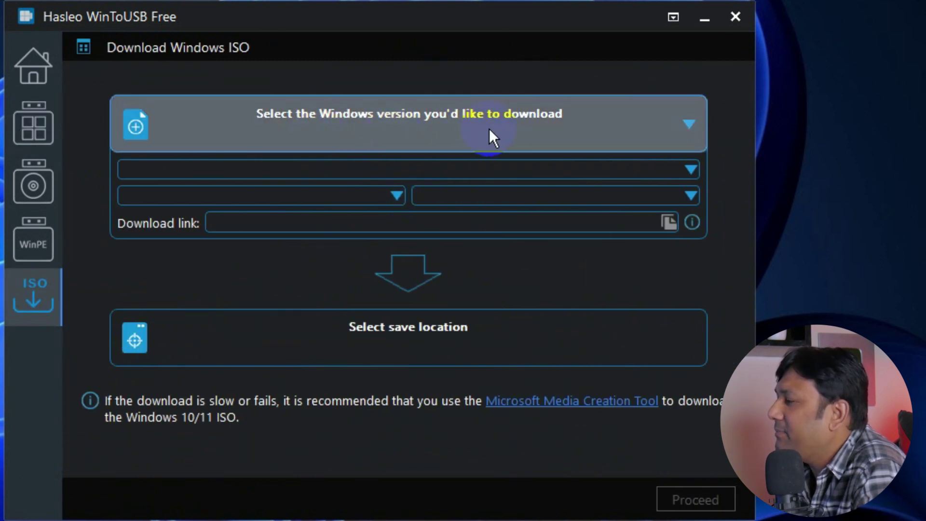
{"action": "left_click", "coordinate": [489, 128]}
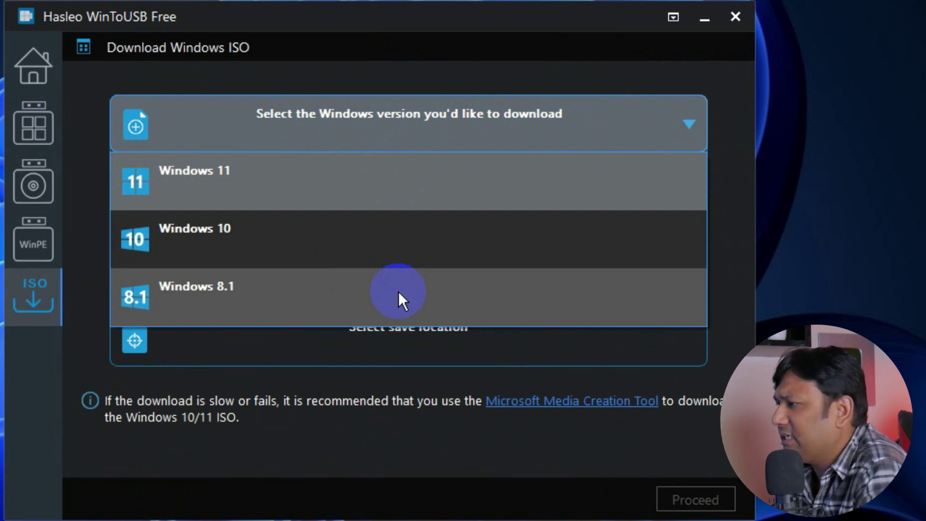
{"action": "left_click", "coordinate": [32, 64]}
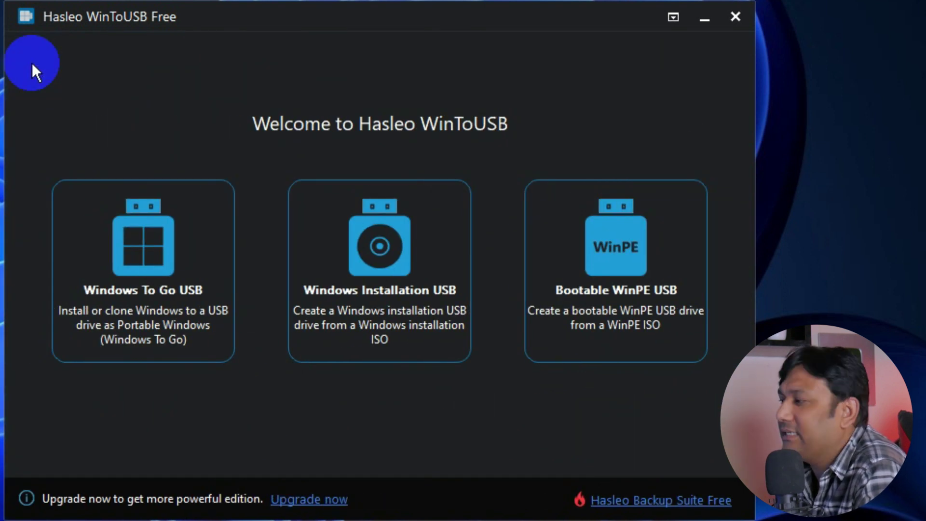
- Load Windows10-22H2 (64BIT).iso from Downloads as the Windows To Go installation source and choose the Windows 10 Home (x64) edition
{"action": "left_click", "coordinate": [172, 242]}
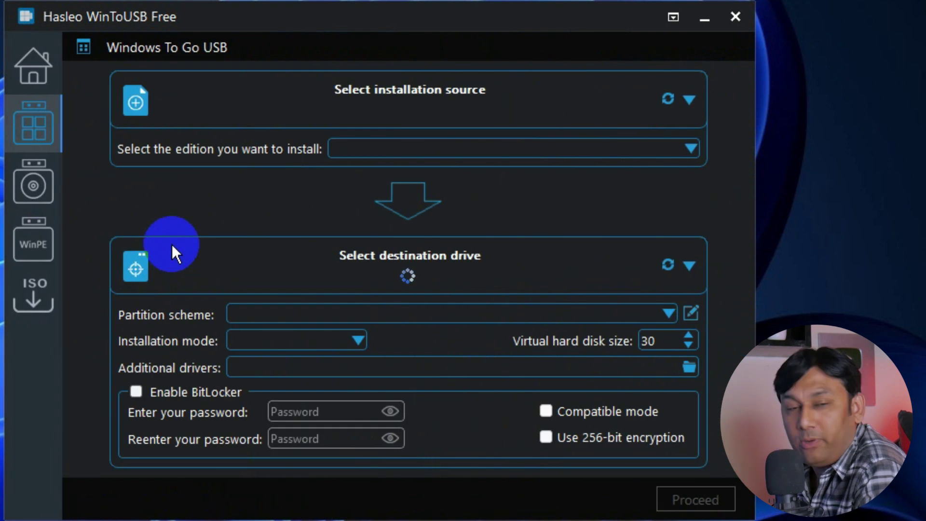
{"action": "left_click", "coordinate": [449, 108]}
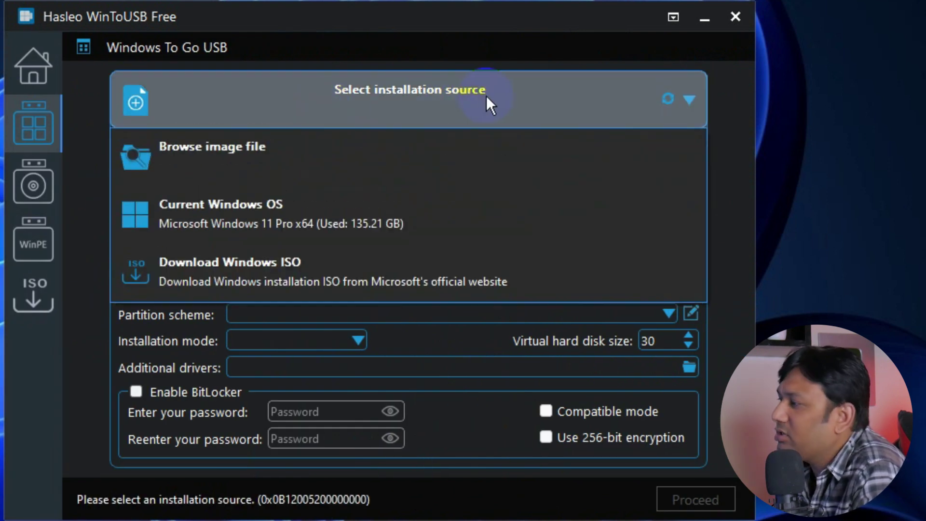
{"action": "left_click", "coordinate": [252, 143]}
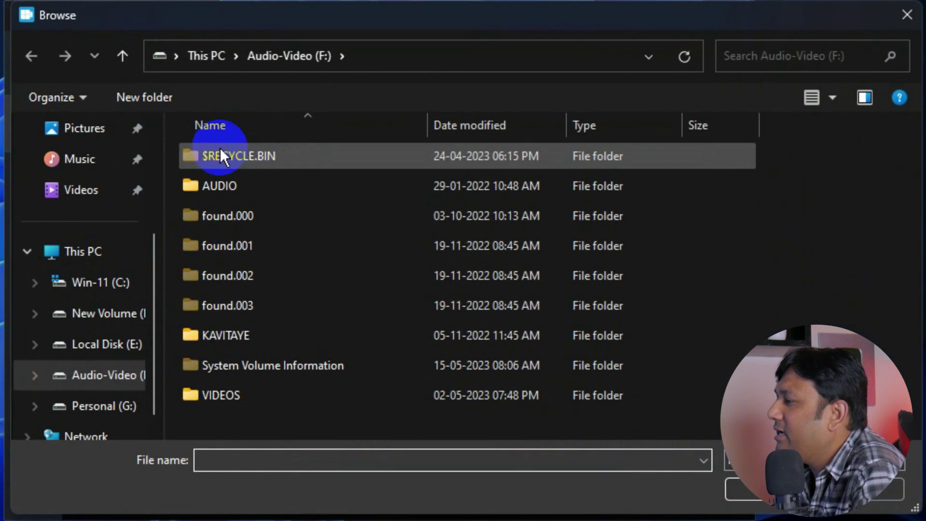
{"action": "scroll", "coordinate": [106, 172], "scroll_direction": "up", "scroll_amount": 3}
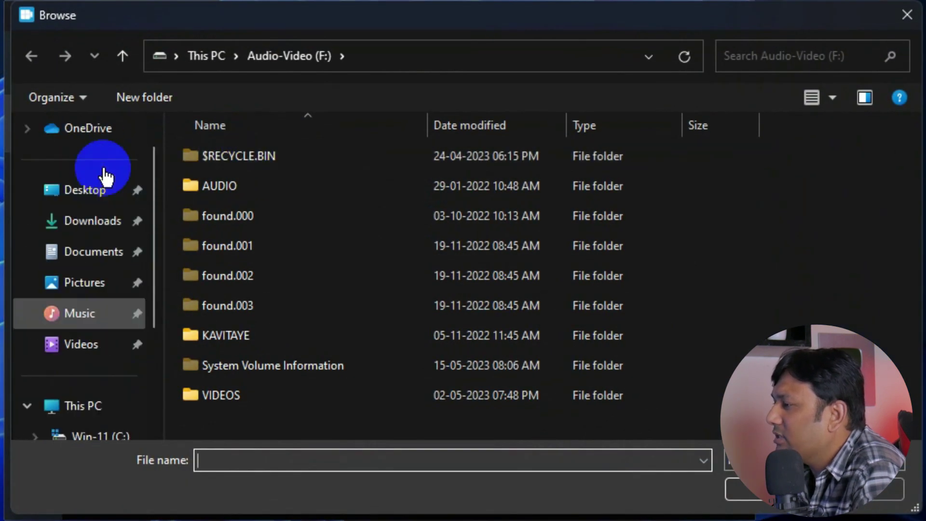
{"action": "left_click", "coordinate": [94, 221]}
{"action": "double_click", "coordinate": [263, 211]}
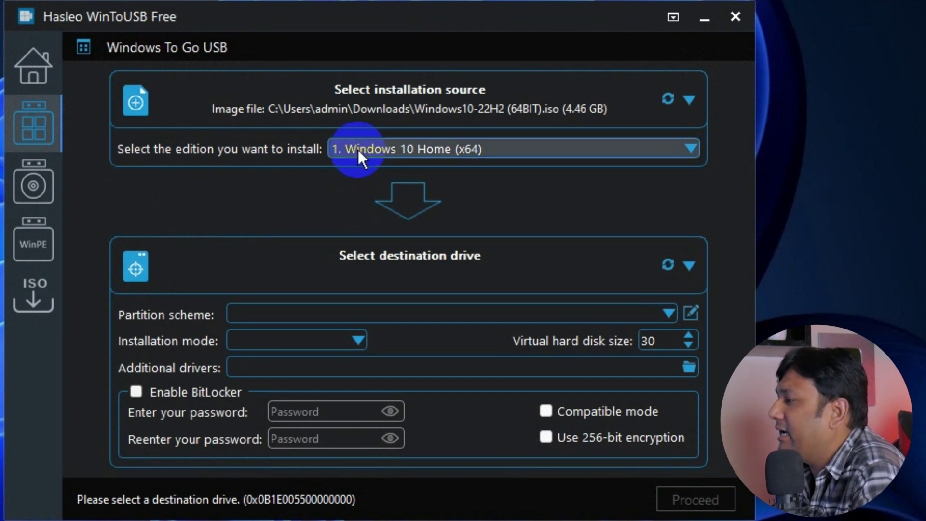
{"action": "left_click", "coordinate": [515, 150]}
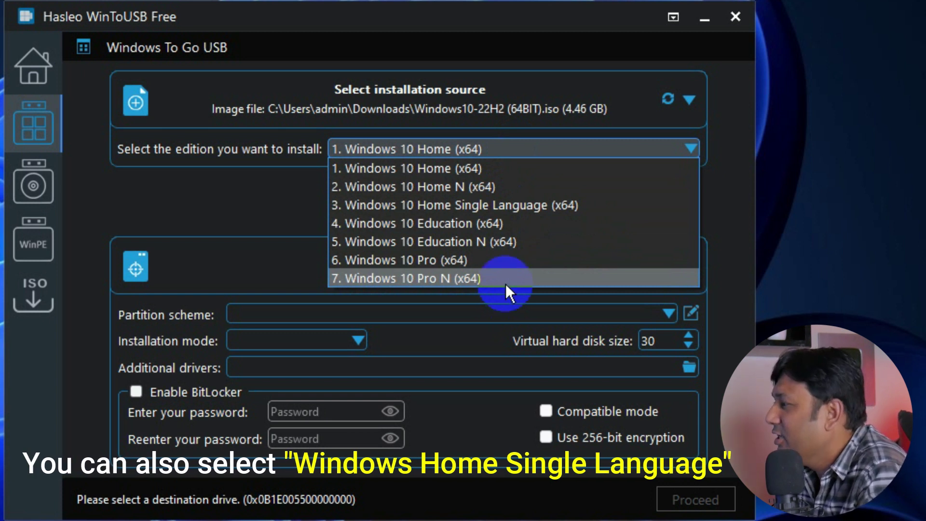
{"action": "left_click", "coordinate": [540, 165]}
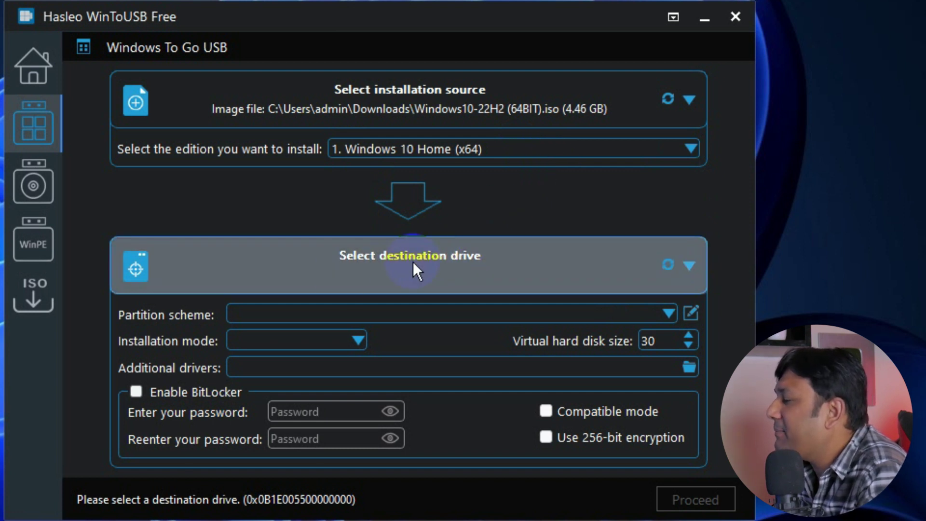
- Select Disk 2: Consistent M.2 2280 as the destination drive with the GPT for UEFI partition scheme
{"action": "left_click", "coordinate": [482, 264]}
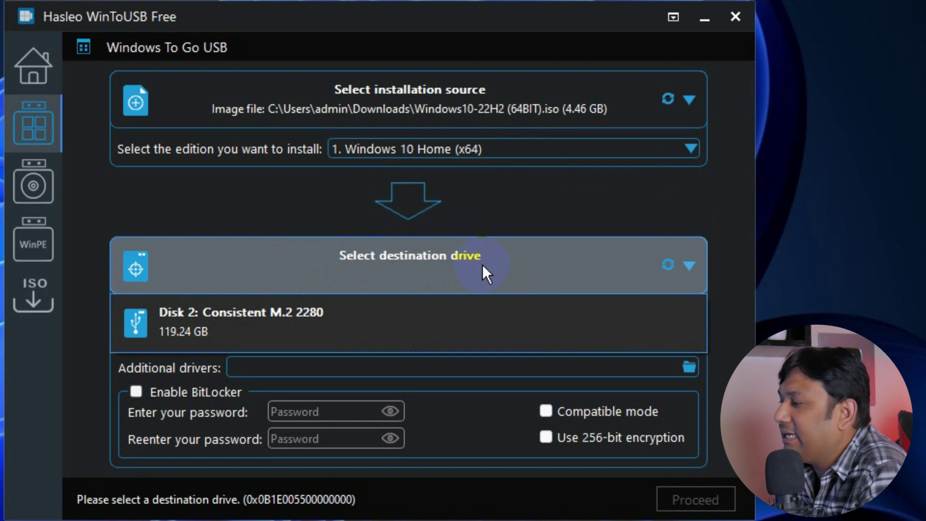
{"action": "left_click", "coordinate": [287, 312]}
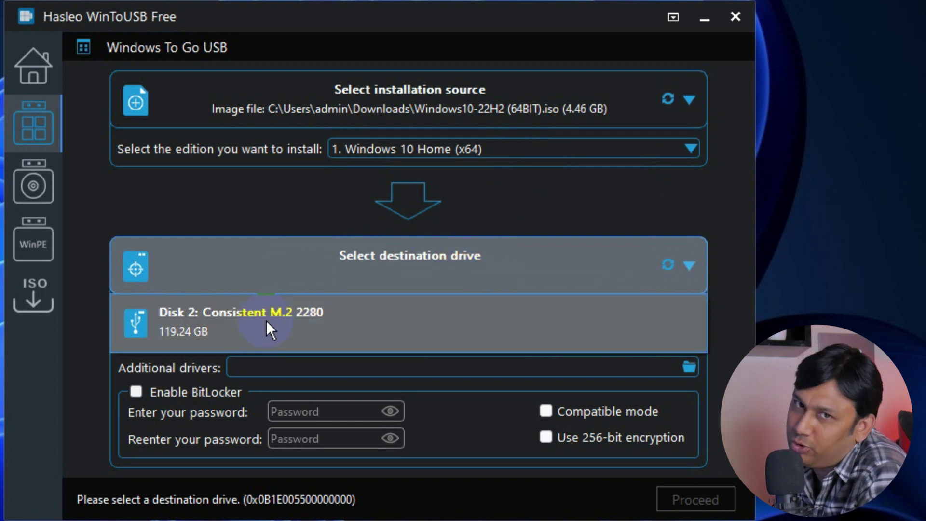
{"action": "left_click", "coordinate": [275, 411]}
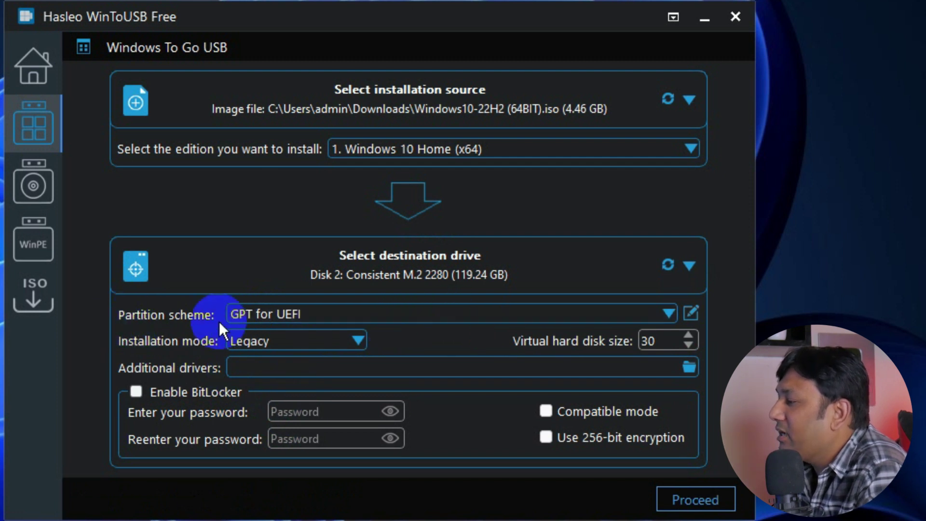
- Switch the destination drive's partition scheme to MBR for BIOS and return it to GPT for UEFI
{"action": "left_click", "coordinate": [424, 311]}
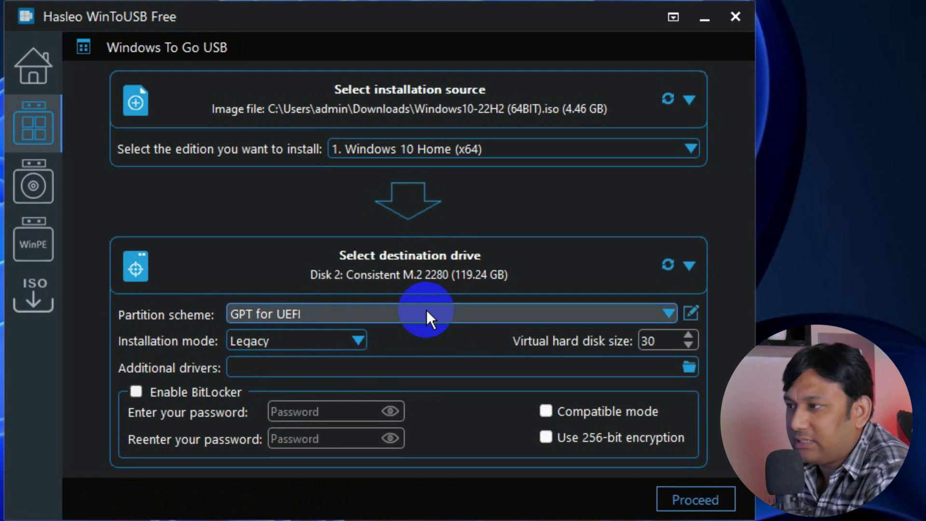
{"action": "left_click", "coordinate": [426, 309]}
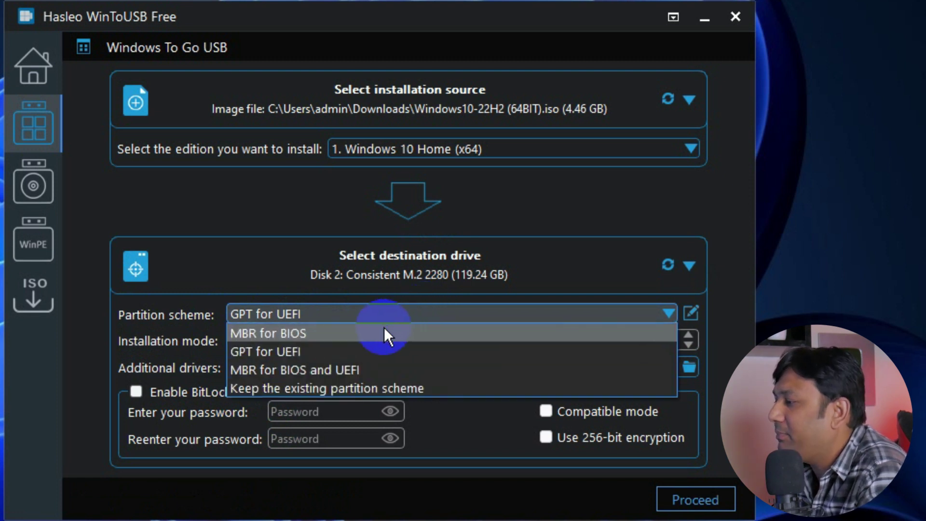
{"action": "left_click", "coordinate": [387, 334]}
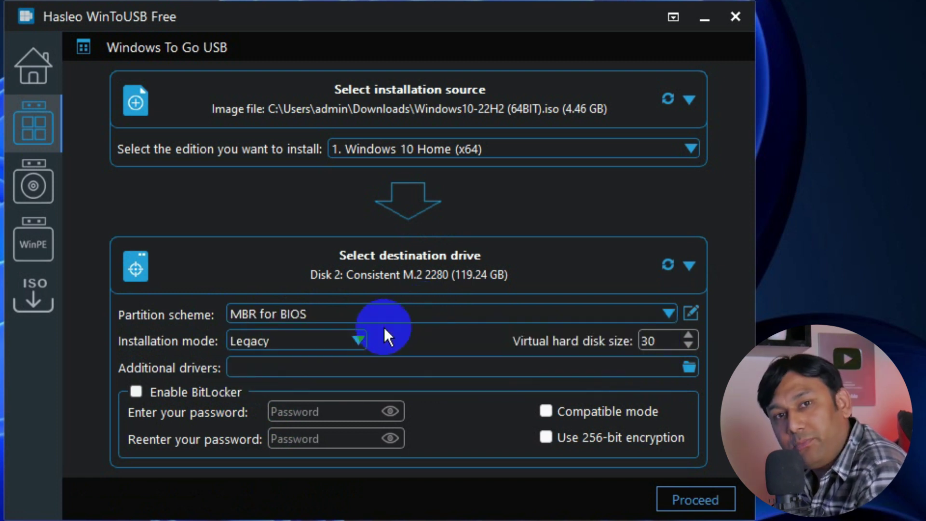
{"action": "left_click", "coordinate": [388, 316]}
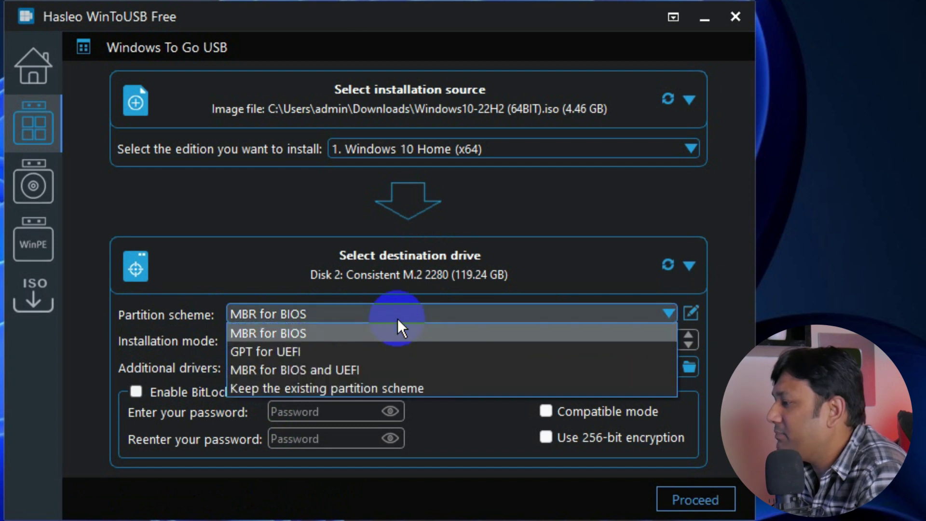
{"action": "left_click", "coordinate": [375, 351]}
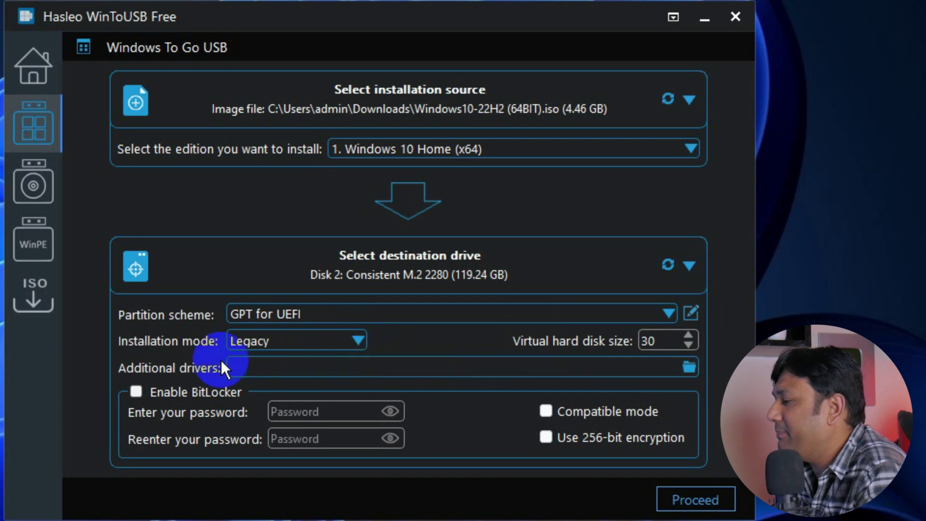
- Choose the Legacy installation mode and start the Windows To Go installation, agreeing to format the destination drive
{"action": "left_click", "coordinate": [336, 335]}
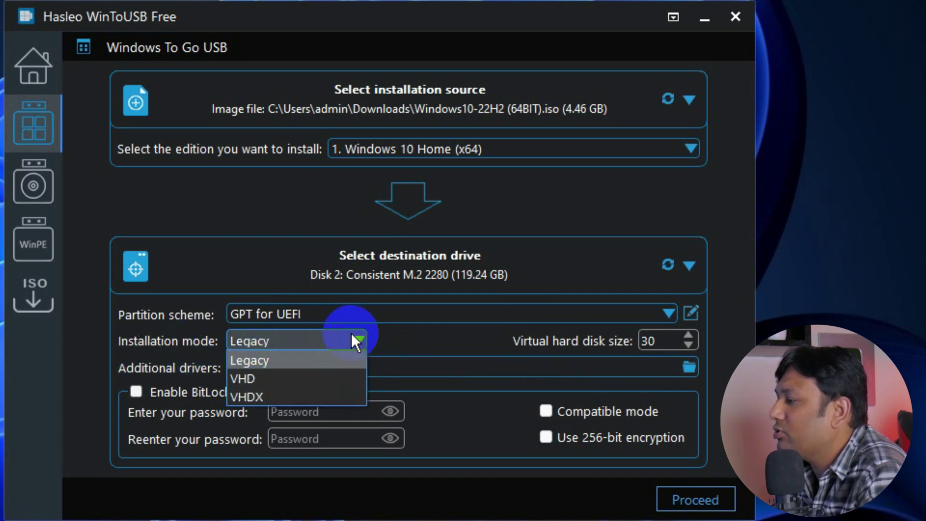
{"action": "left_click", "coordinate": [303, 359]}
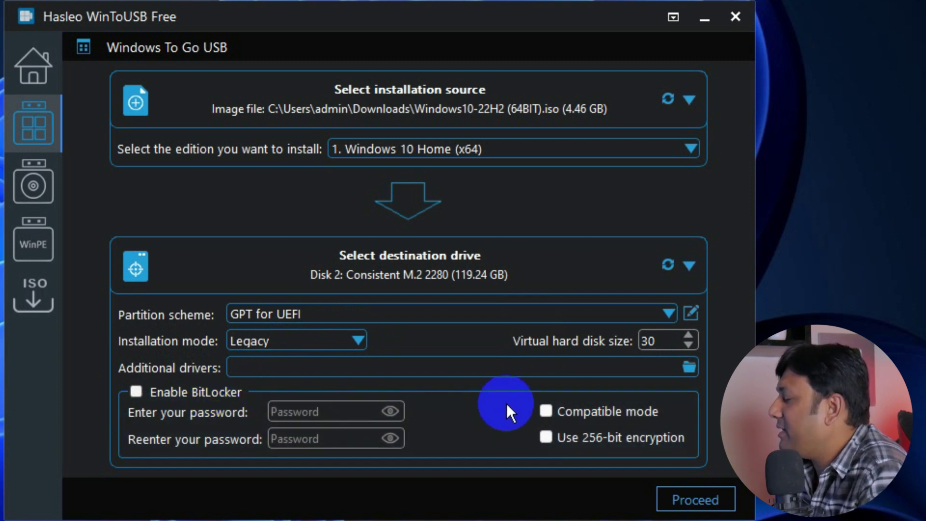
{"action": "left_click", "coordinate": [692, 496]}
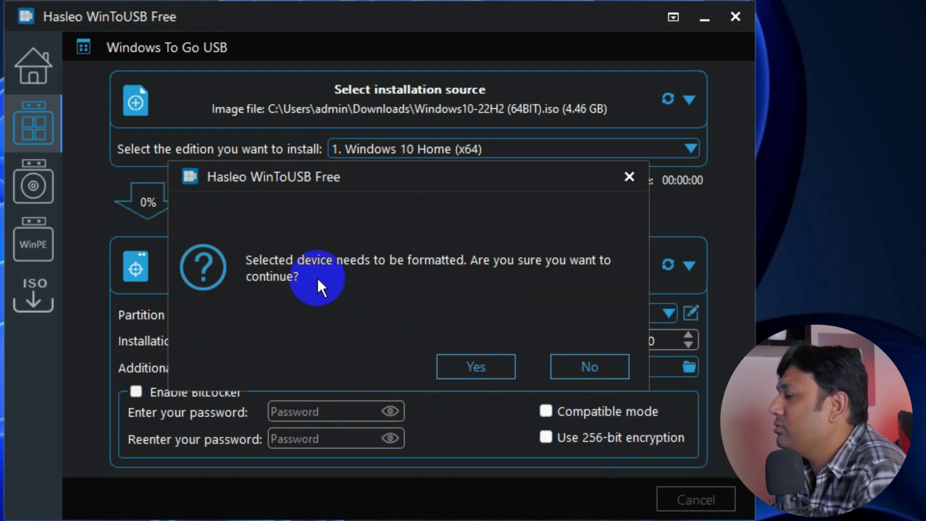
{"action": "left_click", "coordinate": [474, 367]}
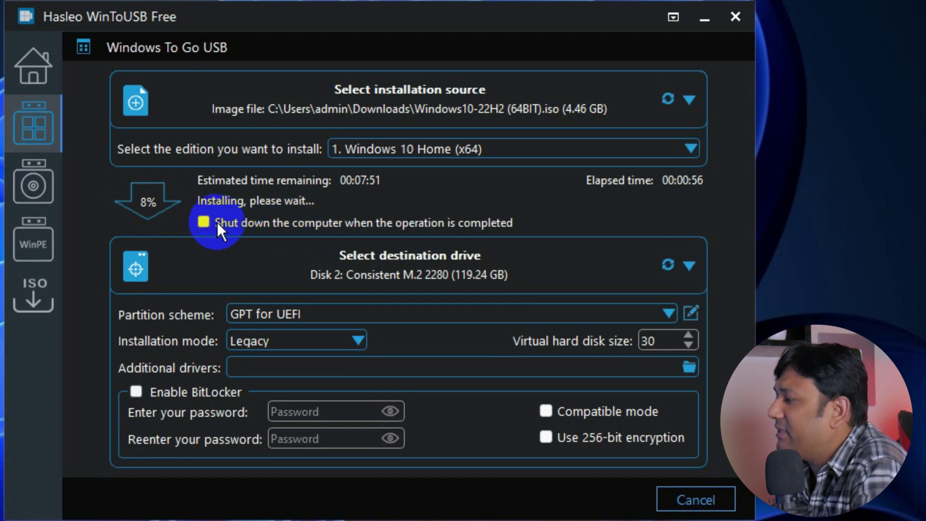
- Turn the option to shut down the computer on completion on and off again, and finish the completed installation
{"action": "left_click", "coordinate": [204, 222]}
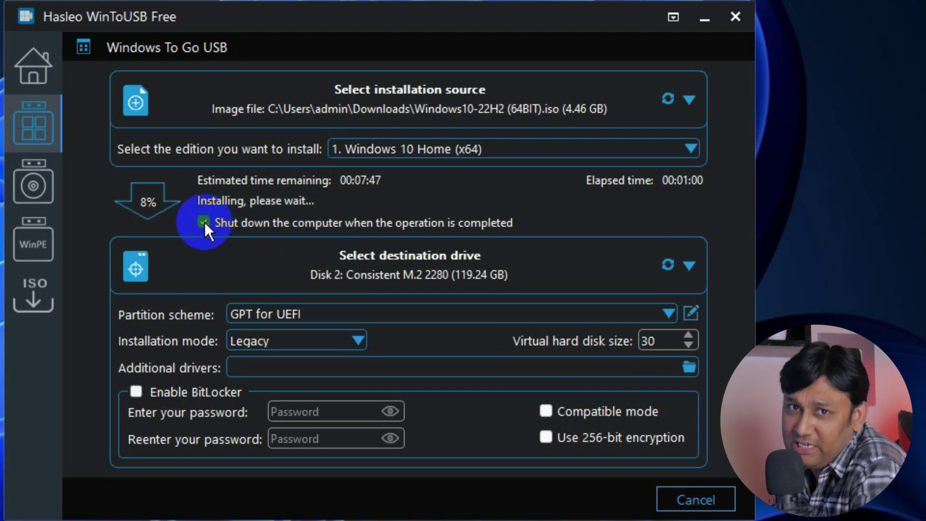
{"action": "left_click", "coordinate": [205, 222]}
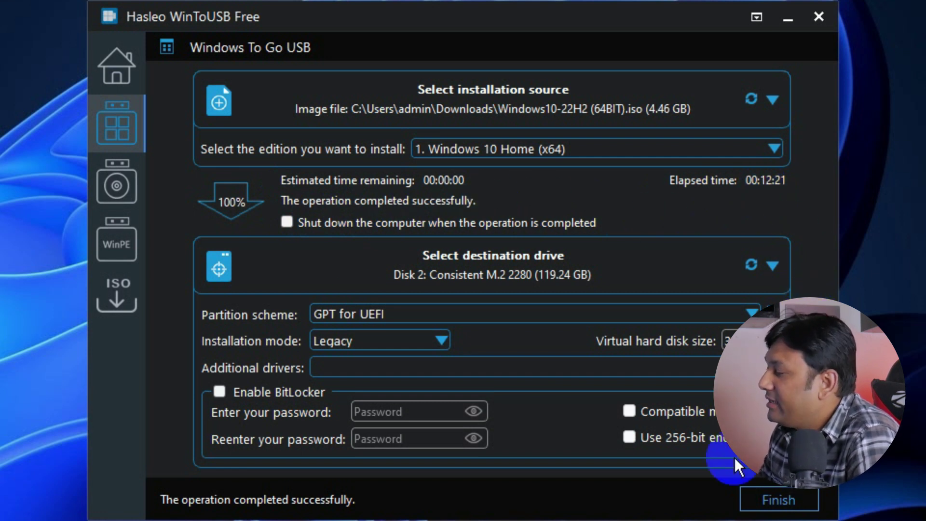
{"action": "left_click", "coordinate": [776, 499]}
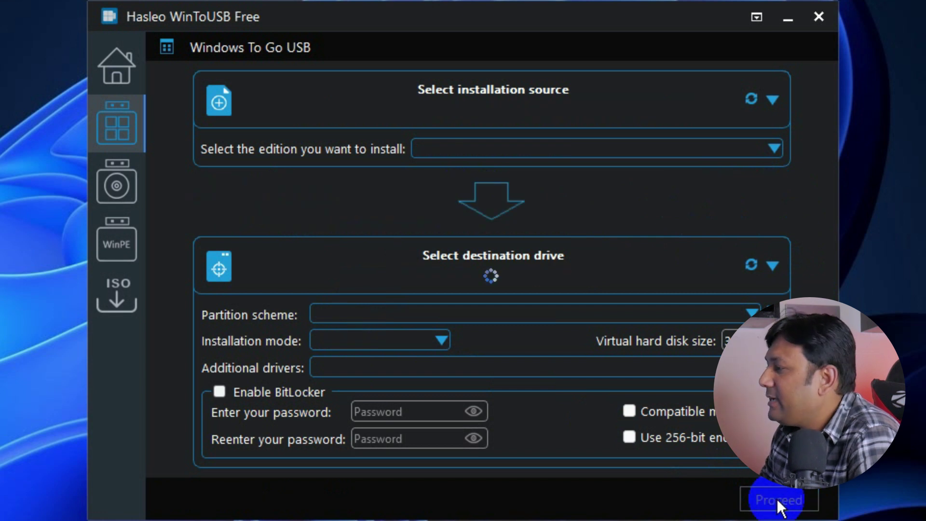